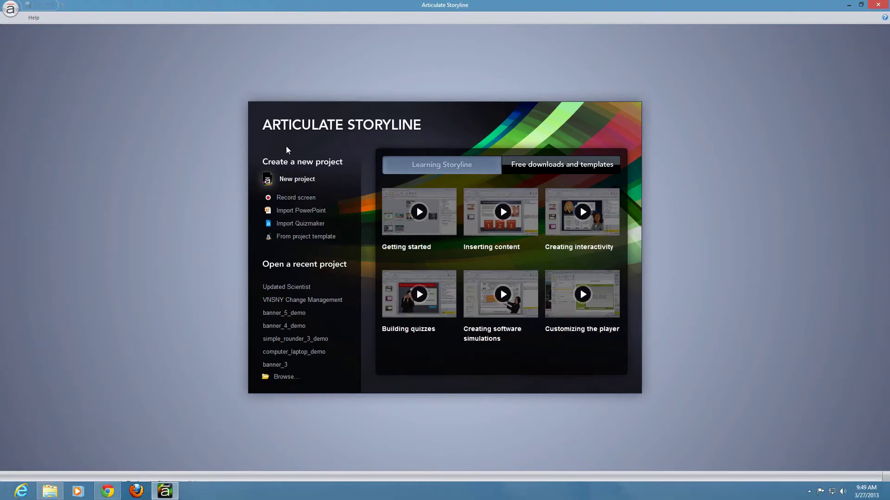
# - Look over the template page in the browser, then return to Storyline's start screen
pyautogui.click(107, 492)
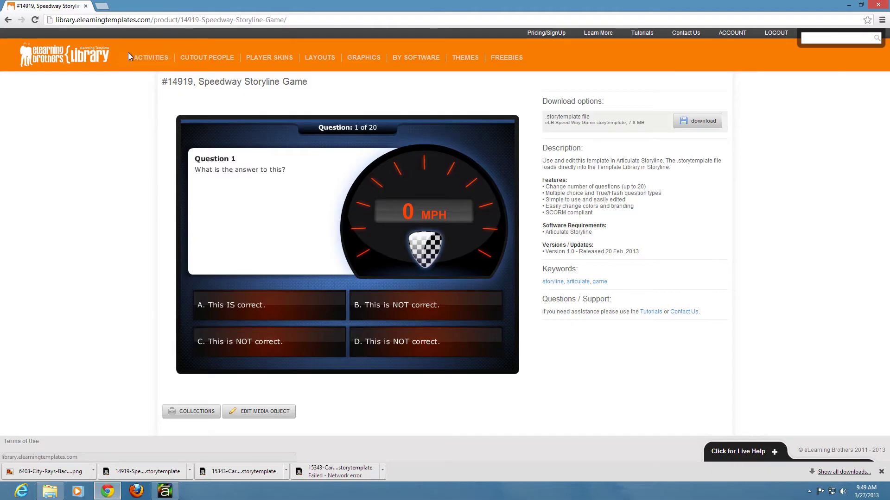
pyautogui.moveTo(135, 58)
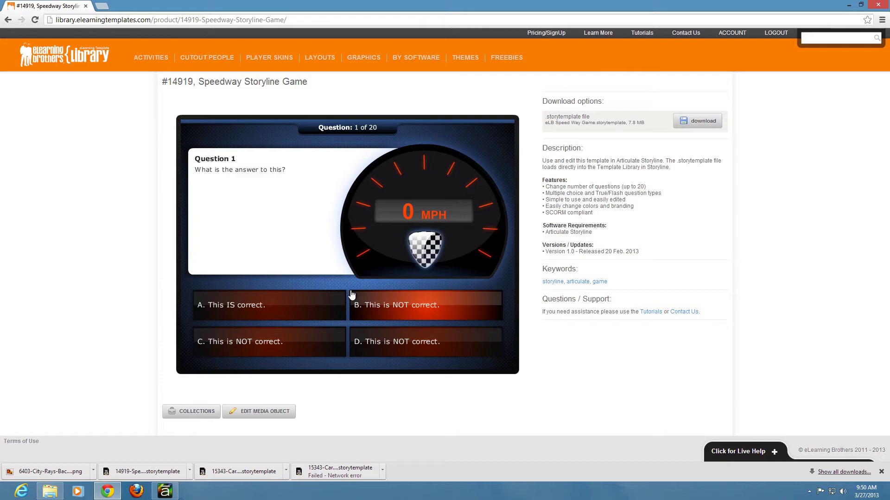
pyautogui.click(165, 491)
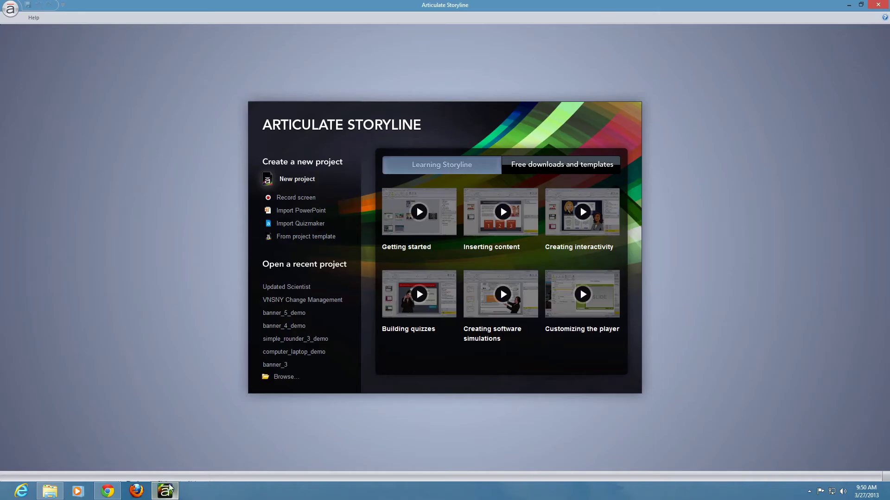
# - Create a new blank project, Untitled1, and open slide 1.1 Untitled Slide for editing
pyautogui.click(291, 180)
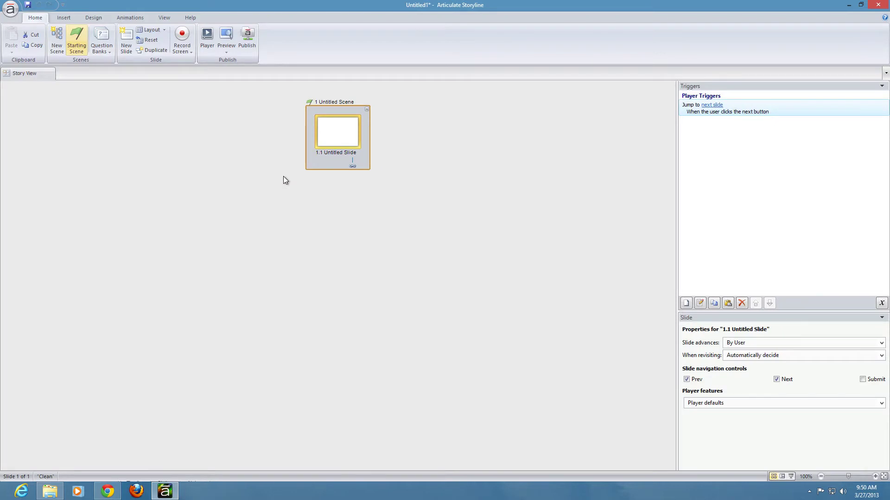
pyautogui.doubleClick(343, 133)
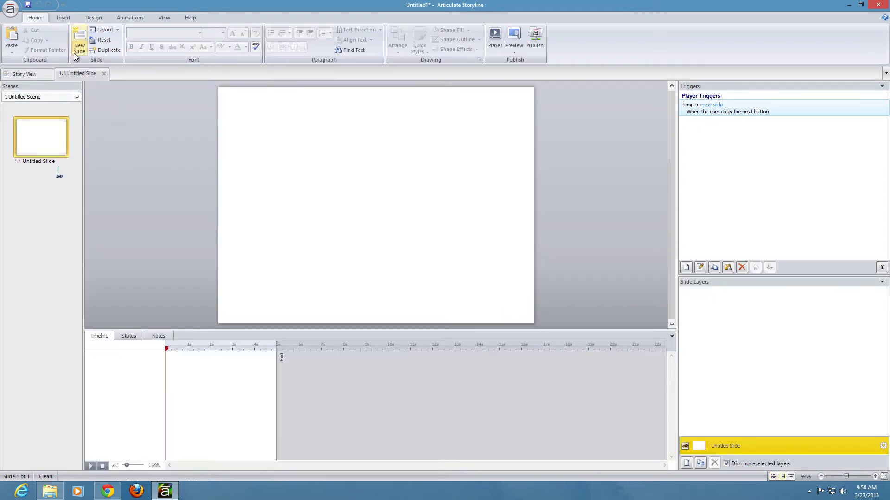
pyautogui.click(68, 18)
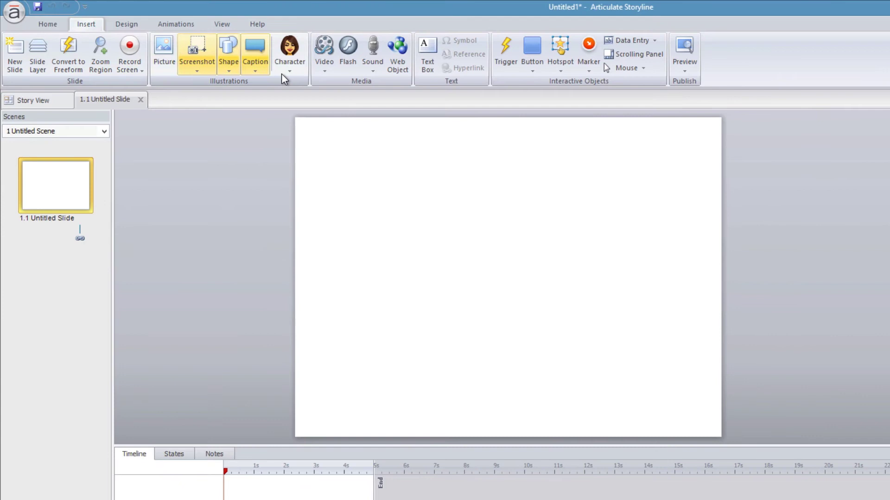
# - Insert a Button 1 style blue button, drawn on the right side of slide 1.1
pyautogui.click(229, 65)
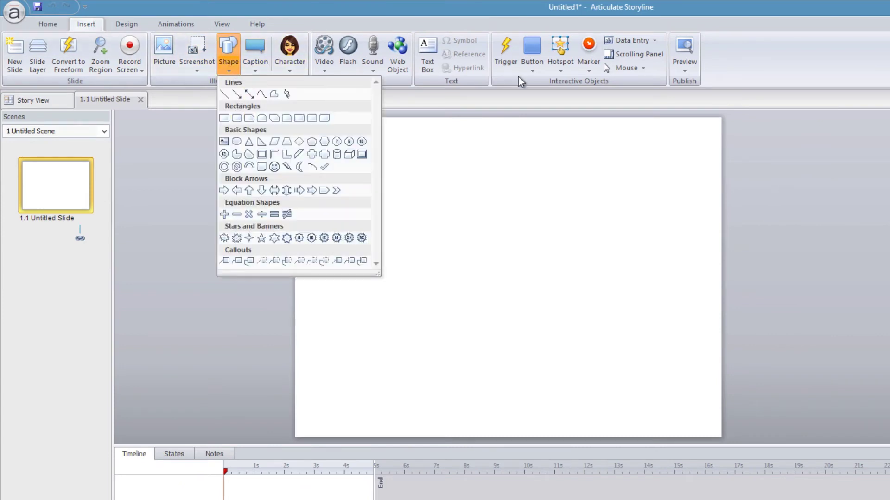
pyautogui.click(529, 71)
pyautogui.click(533, 62)
pyautogui.click(585, 109)
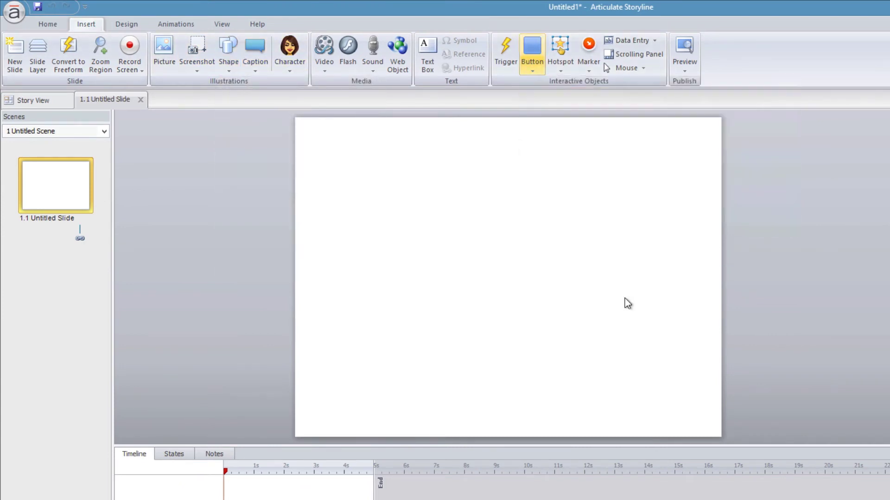
pyautogui.moveTo(507, 239)
pyautogui.mouseDown()
pyautogui.moveTo(627, 318)
pyautogui.moveTo(668, 286)
pyautogui.mouseUp()
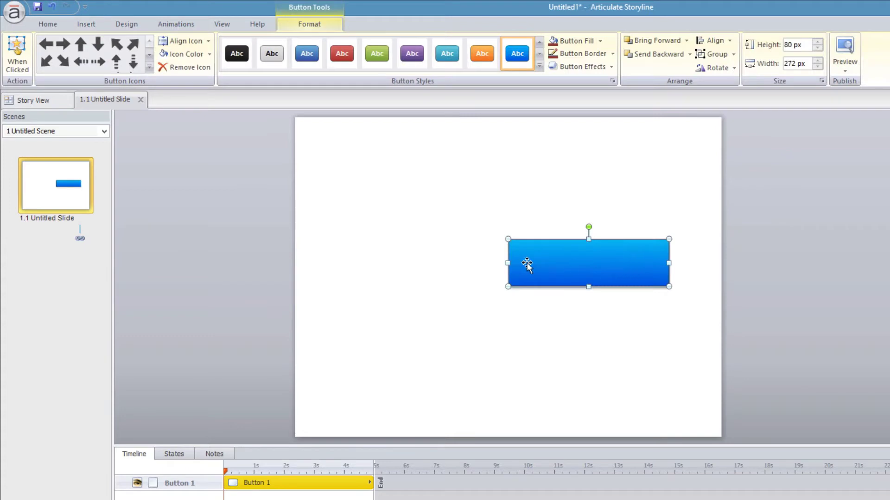
pyautogui.click(554, 227)
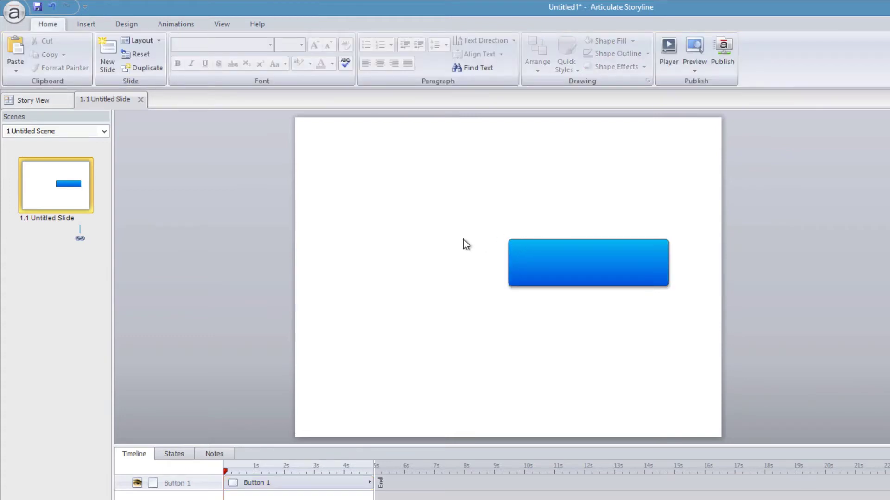
pyautogui.click(527, 250)
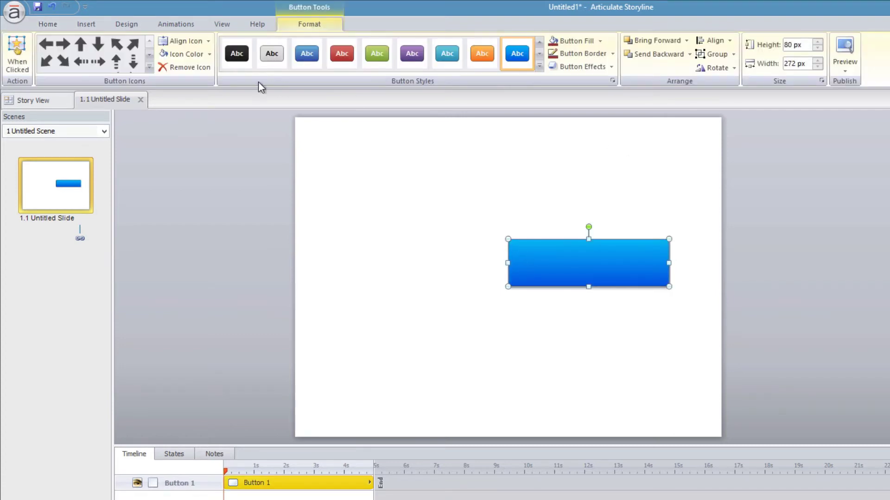
# - Nudge Button 1 slightly to the right, just right of center
pyautogui.click(46, 23)
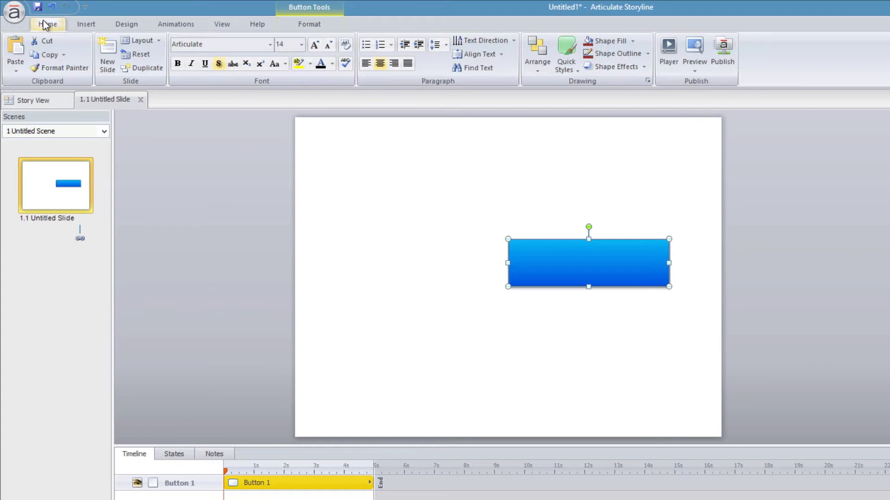
pyautogui.click(87, 25)
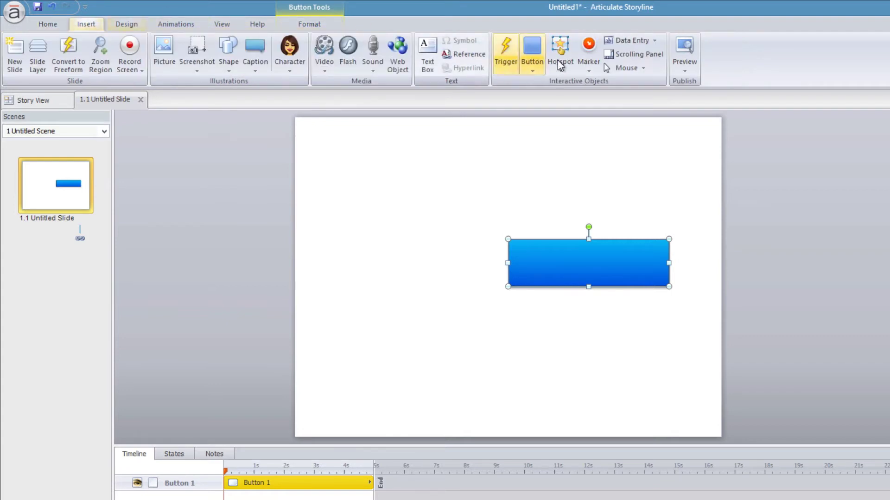
pyautogui.click(537, 68)
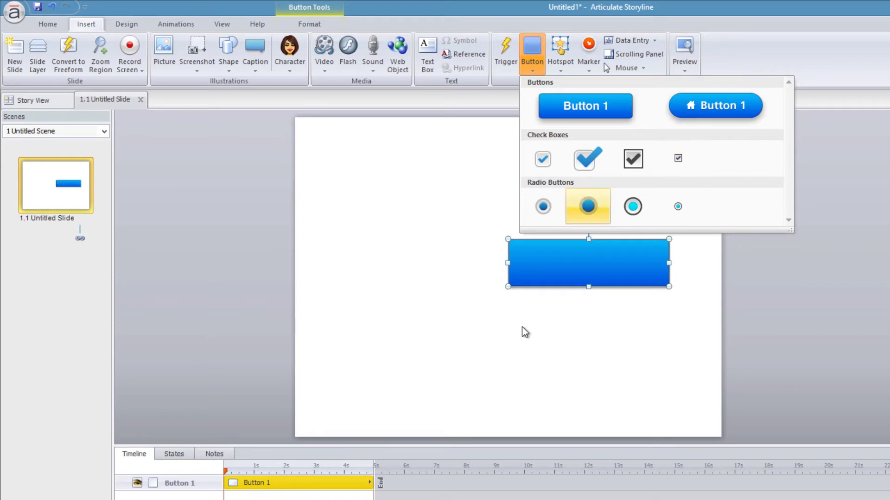
pyautogui.click(427, 219)
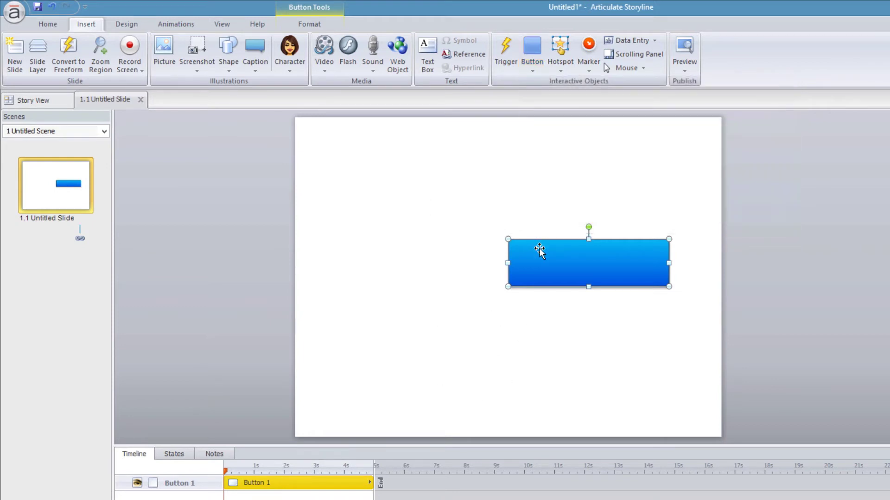
pyautogui.moveTo(540, 249); pyautogui.dragTo(556, 244)
pyautogui.click(539, 233)
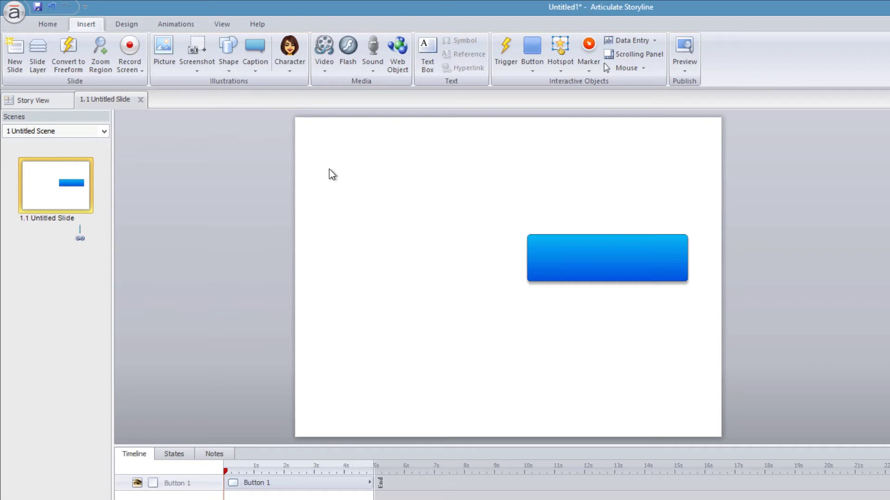
# - Draw a plain blue rectangle, Rectangle 1, at the slide's upper left, then select Button 1
pyautogui.click(231, 71)
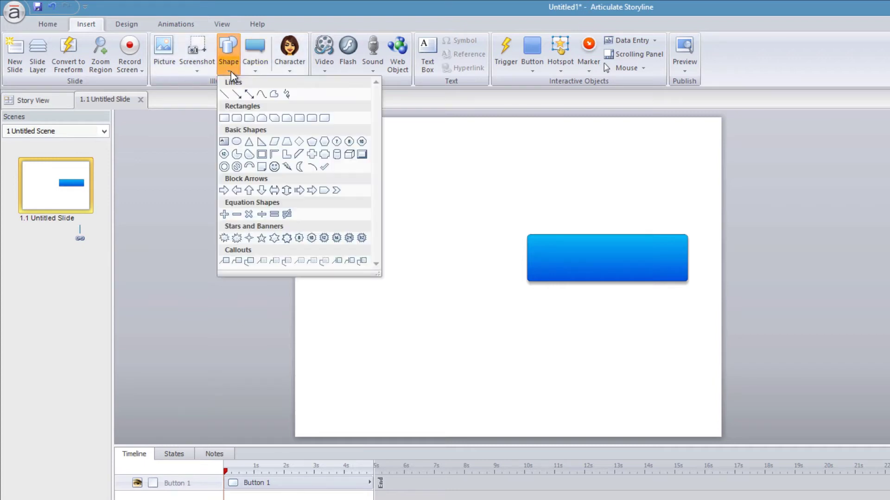
pyautogui.click(224, 117)
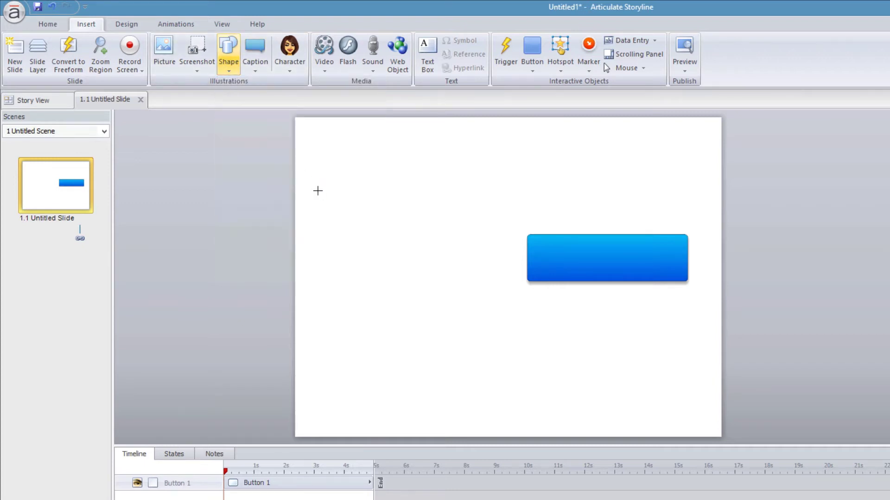
pyautogui.moveTo(320, 182)
pyautogui.mouseDown()
pyautogui.moveTo(390, 216)
pyautogui.moveTo(456, 230)
pyautogui.mouseUp()
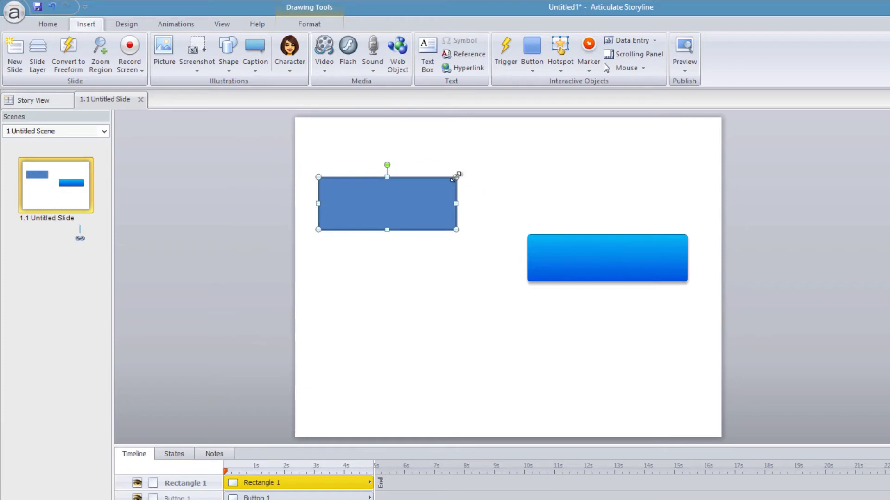
pyautogui.click(458, 171)
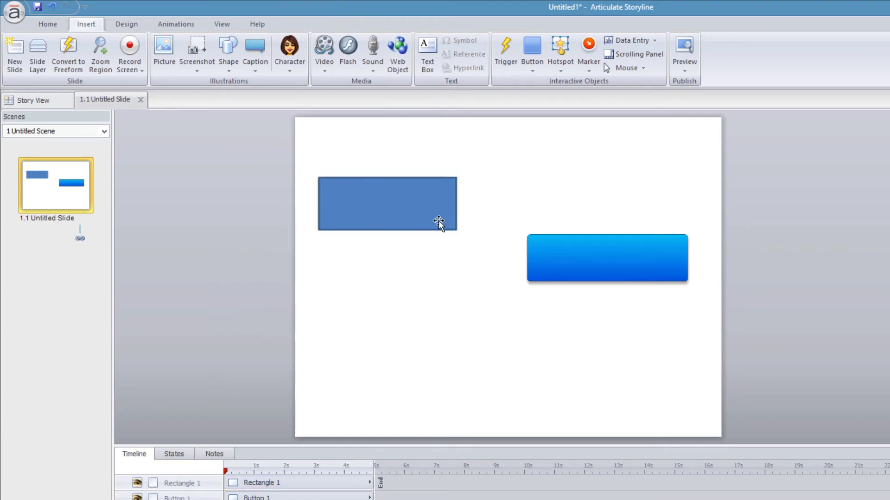
pyautogui.click(449, 196)
pyautogui.click(556, 263)
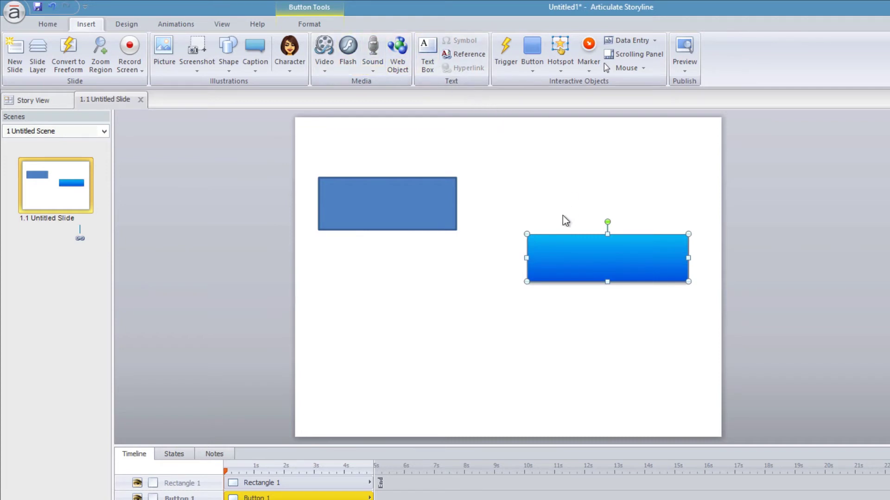
# - Format Paint Button 1's blue gradient onto Rectangle 1, then check its five new states
pyautogui.click(47, 24)
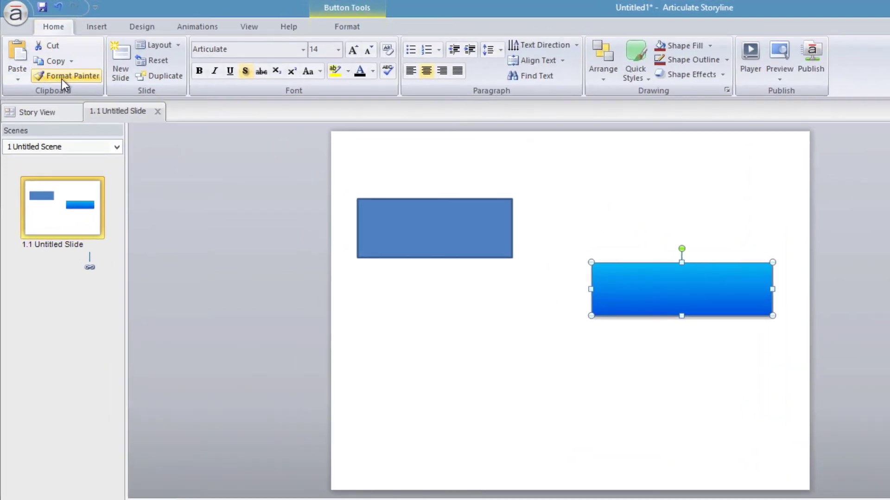
pyautogui.click(63, 79)
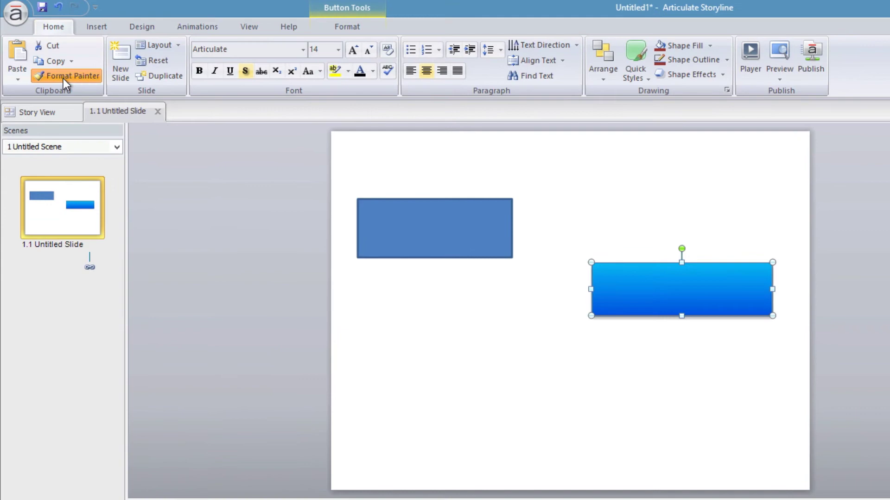
pyautogui.click(480, 219)
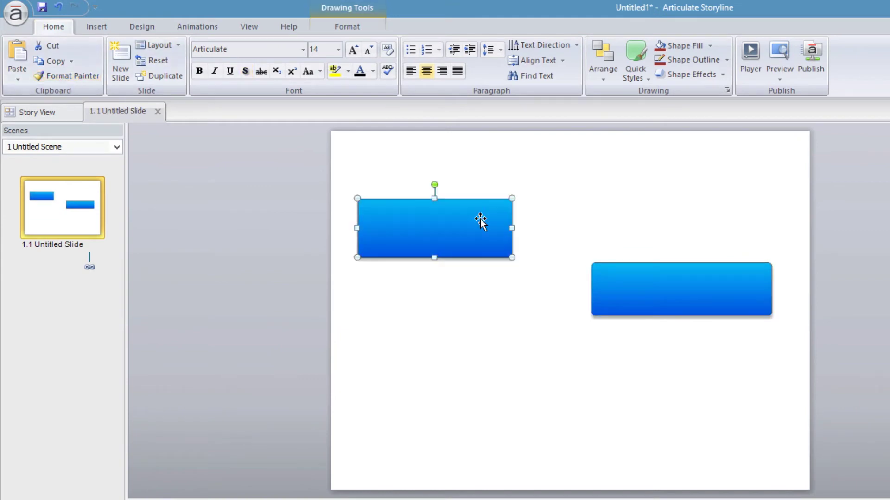
pyautogui.click(681, 227)
pyautogui.click(435, 251)
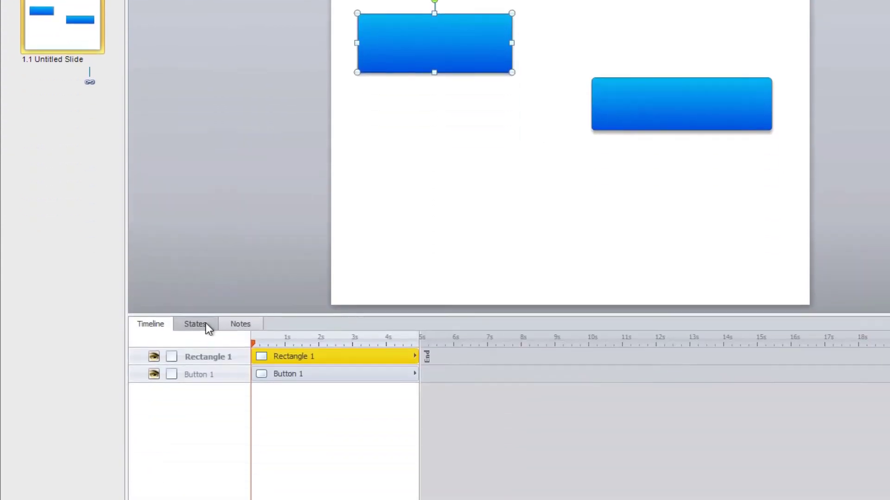
pyautogui.click(206, 324)
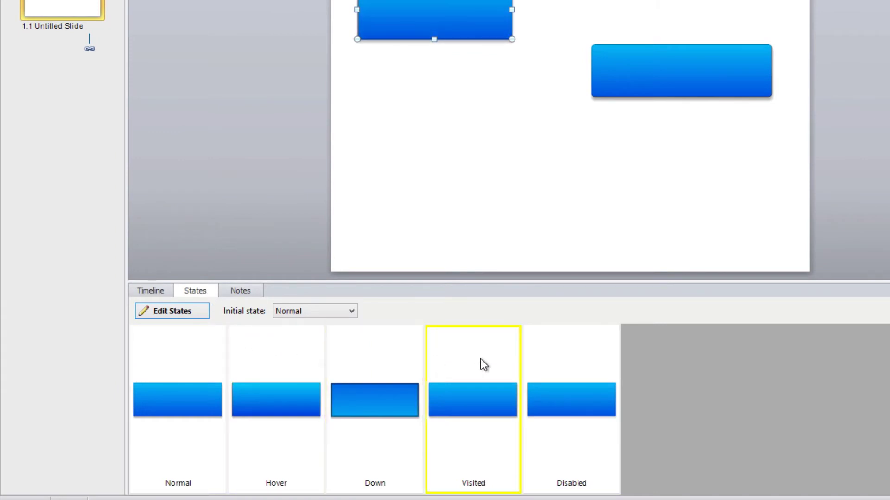
pyautogui.click(147, 290)
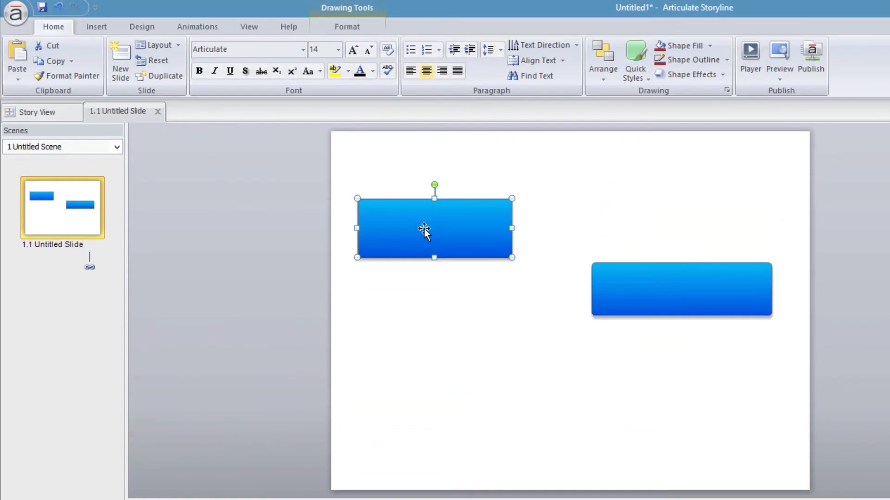
# - Label the rectangle 'This is a test', delete the original Button 1, and move it toward centre
pyautogui.write('THis')
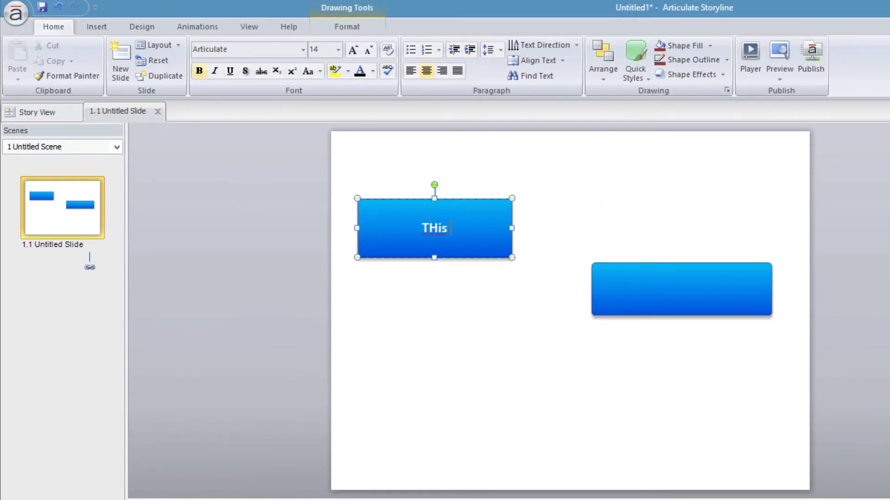
pyautogui.press('BackSpace')
pyautogui.press('BackSpace')
pyautogui.press('BackSpace')
pyautogui.press('BackSpace')
pyautogui.write('his is a test')
pyautogui.click(647, 211)
pyautogui.click(666, 287)
pyautogui.press('Delete')
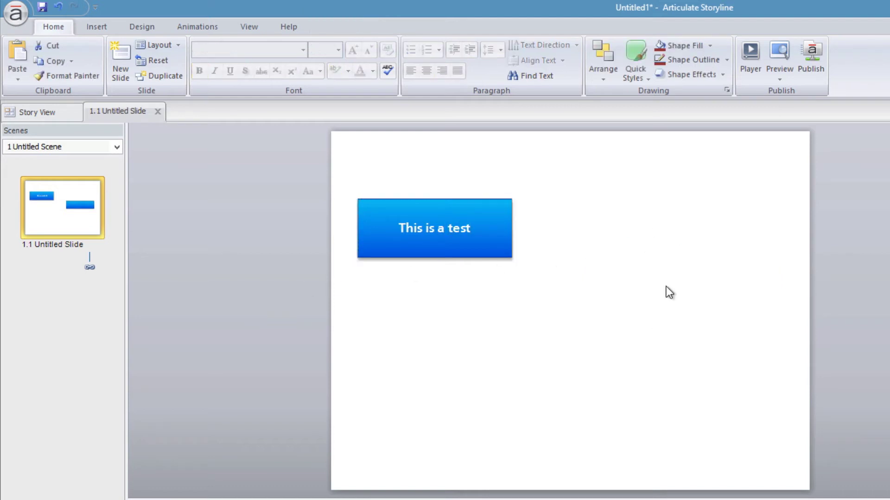
pyautogui.click(452, 258)
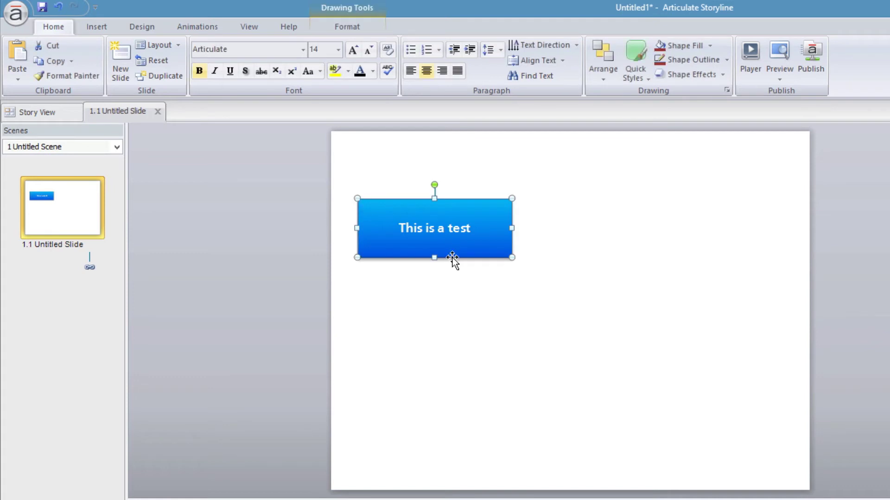
pyautogui.moveTo(449, 210); pyautogui.dragTo(572, 240)
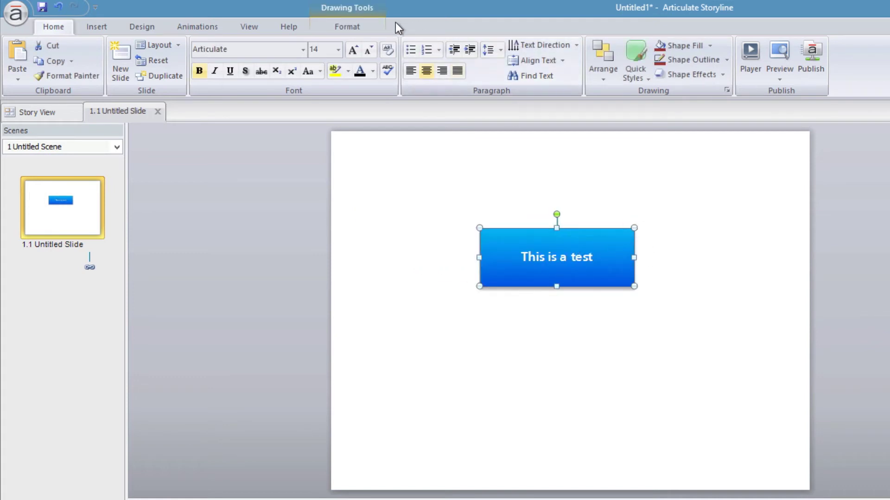
# - In Format Shape Line Style, set Cap type to Square and Join type to Miter
pyautogui.click(377, 28)
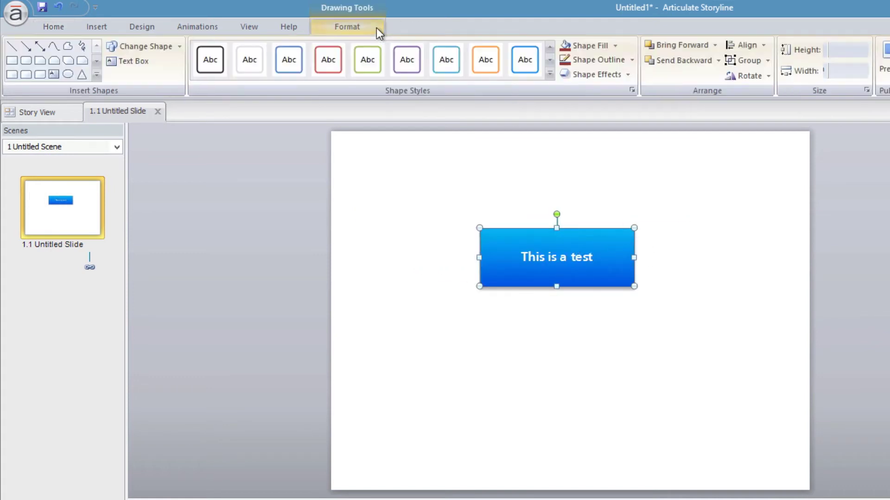
pyautogui.click(632, 90)
pyautogui.moveTo(686, 120); pyautogui.dragTo(236, 124)
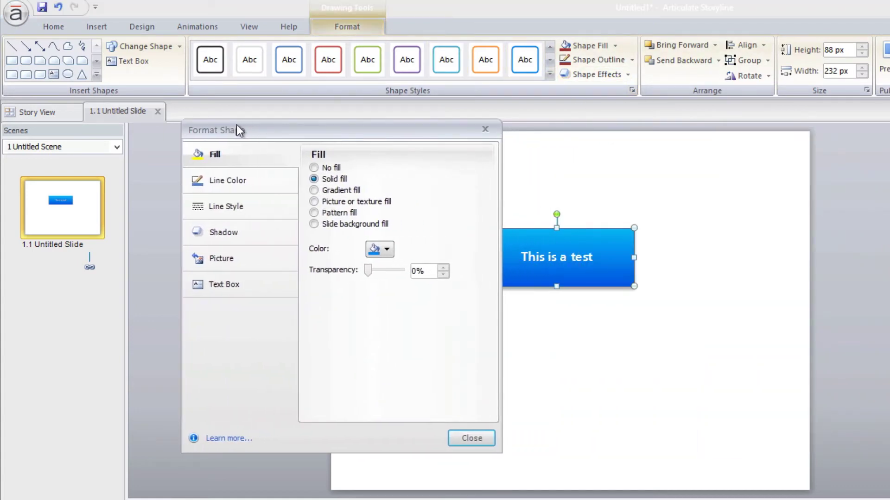
pyautogui.click(250, 204)
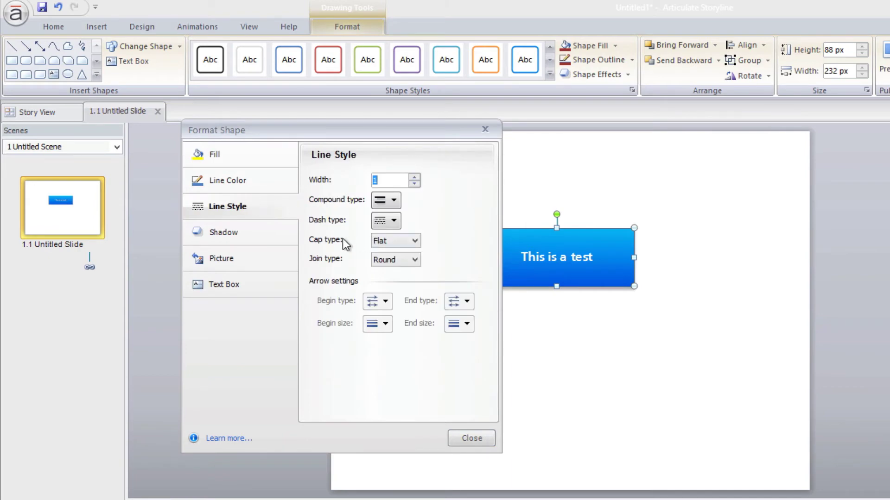
pyautogui.click(418, 240)
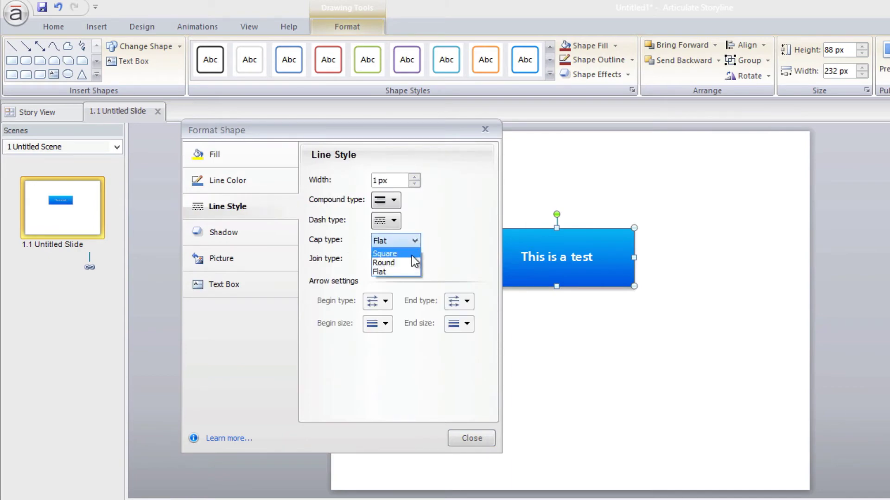
pyautogui.click(411, 255)
pyautogui.click(402, 260)
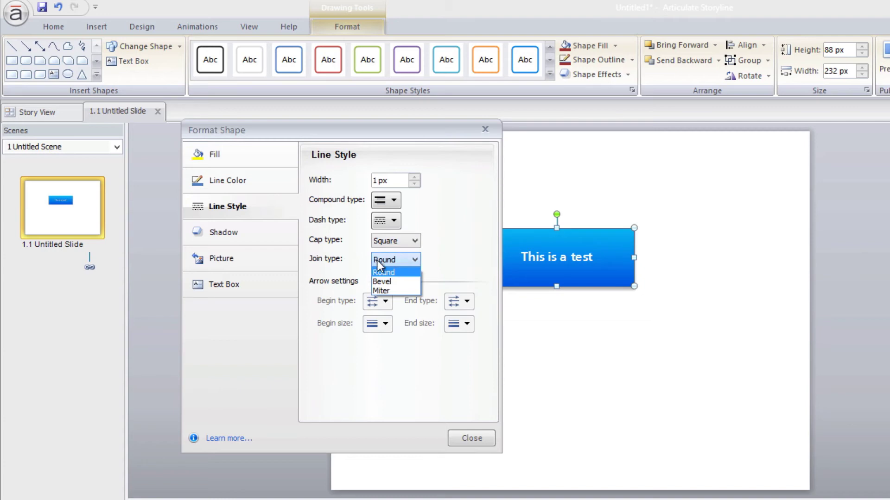
pyautogui.click(397, 290)
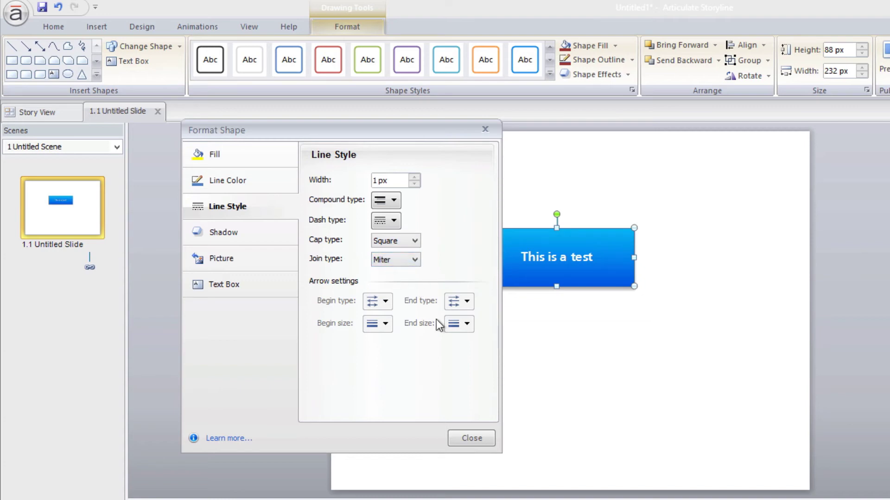
pyautogui.click(471, 438)
pyautogui.click(635, 376)
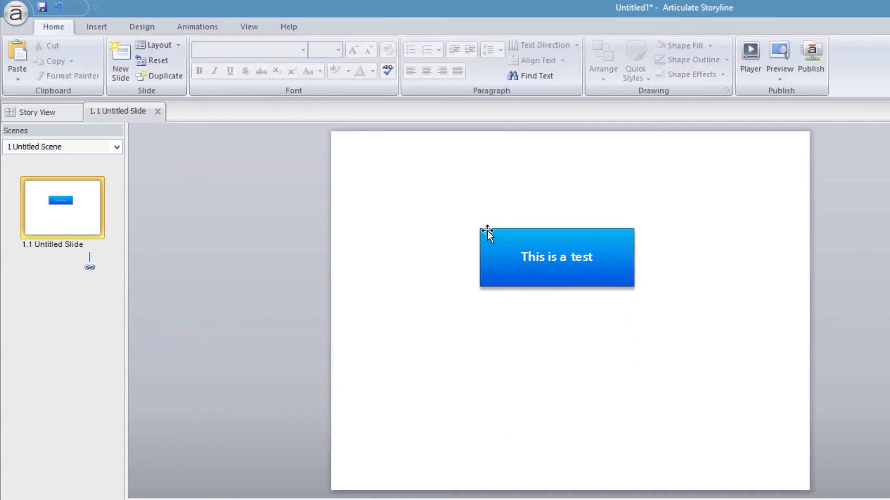
# - Give the 'This is a test' button an outer shadow preset, then switch to a different outer preset
pyautogui.click(511, 277)
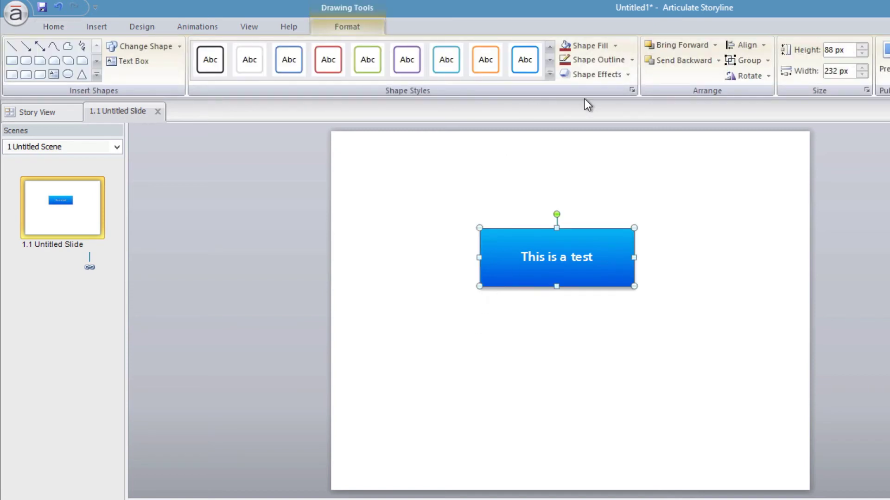
pyautogui.click(591, 75)
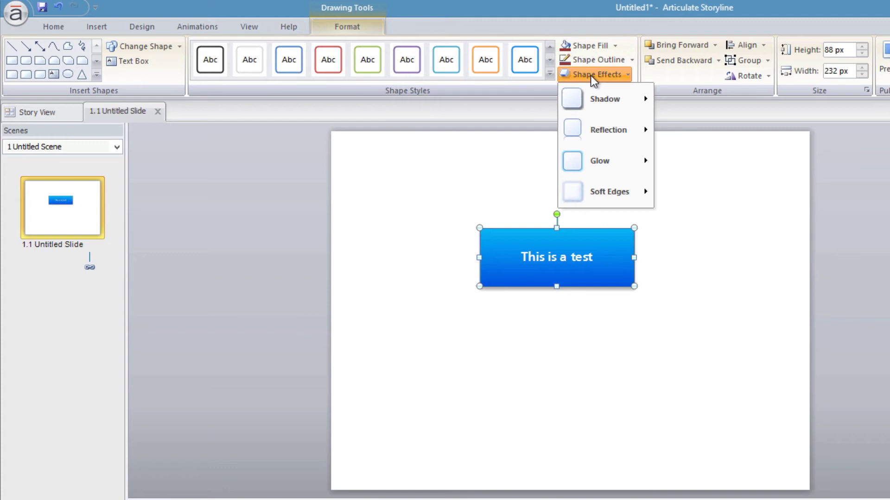
pyautogui.moveTo(620, 111)
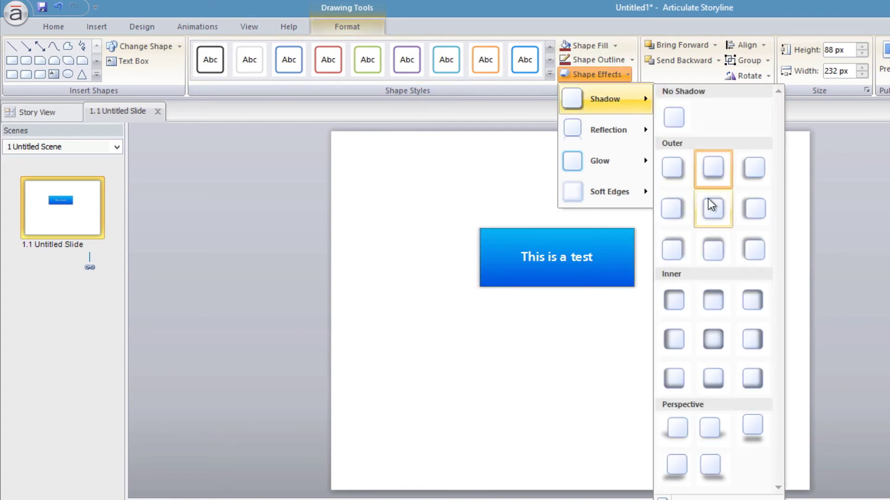
pyautogui.click(711, 230)
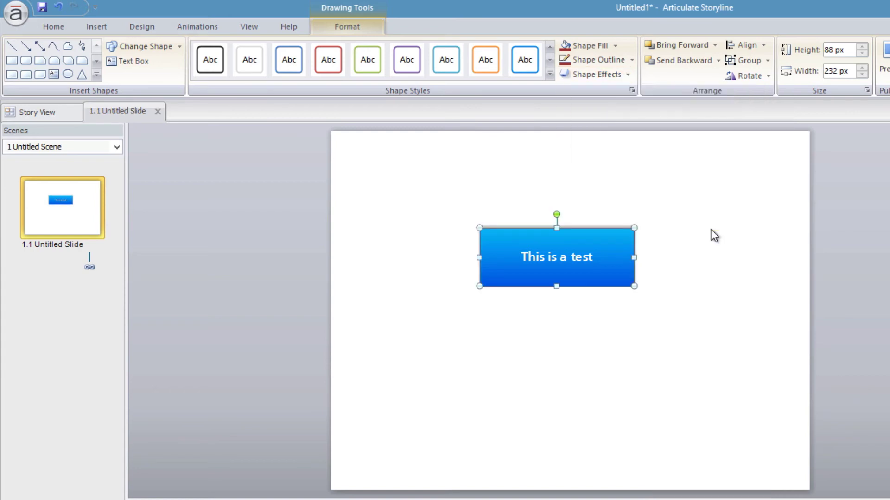
pyautogui.click(621, 77)
pyautogui.moveTo(618, 101)
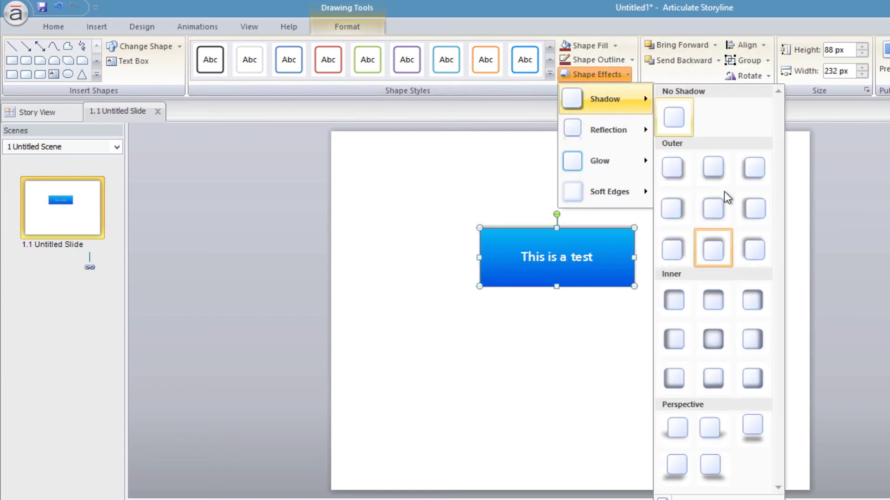
pyautogui.click(723, 198)
pyautogui.click(716, 198)
pyautogui.click(631, 274)
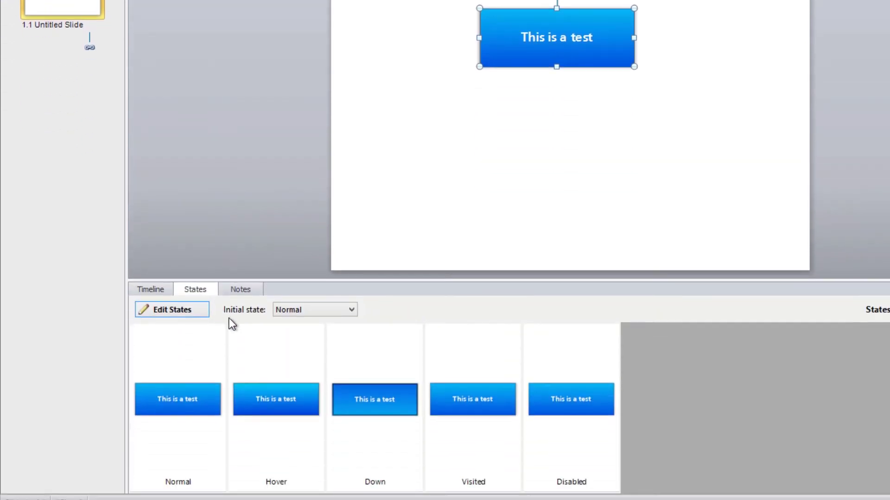
# - Preview the button's Normal, Hover, Down, Visited and Disabled states in the States panel
pyautogui.click(266, 329)
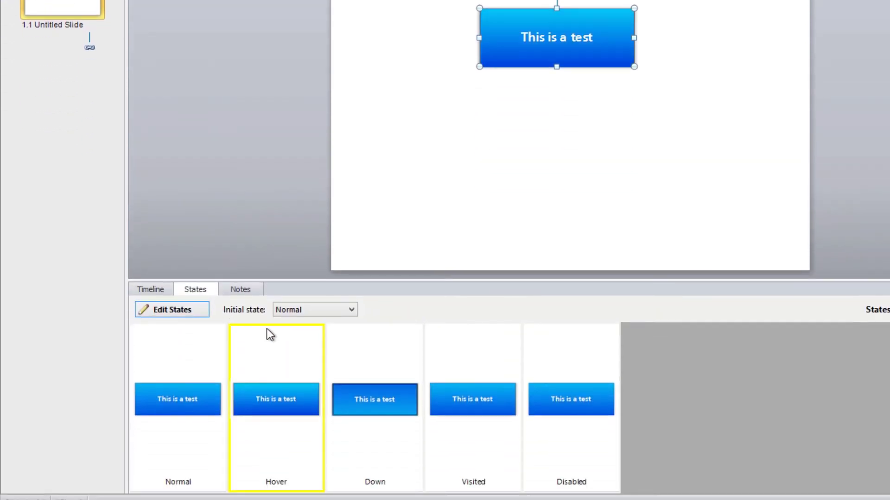
pyautogui.click(374, 346)
pyautogui.click(436, 347)
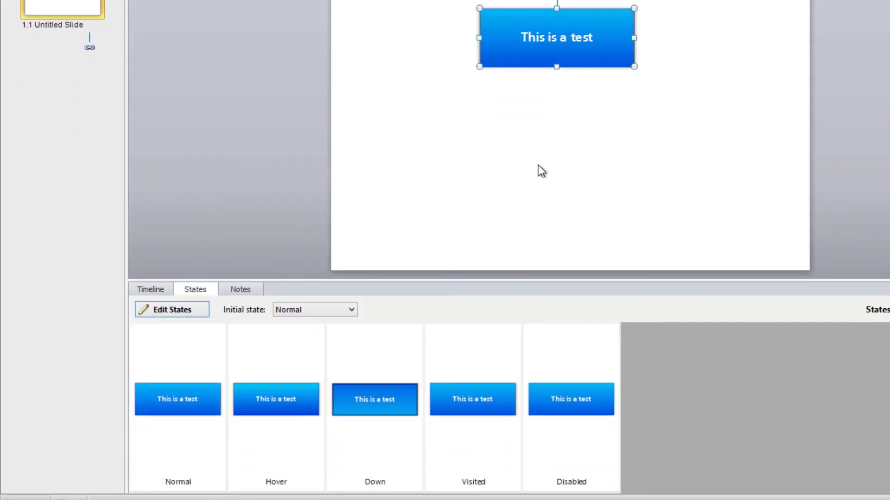
pyautogui.click(556, 373)
pyautogui.click(512, 399)
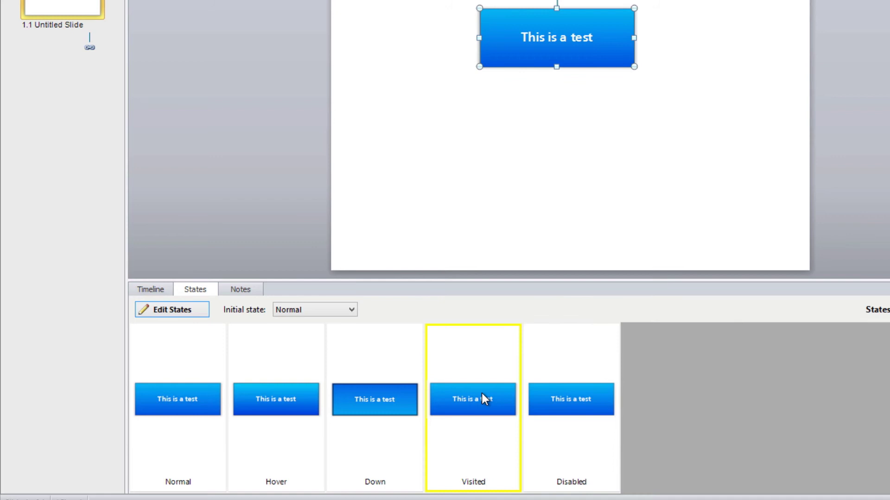
pyautogui.click(376, 401)
pyautogui.click(281, 376)
pyautogui.click(222, 366)
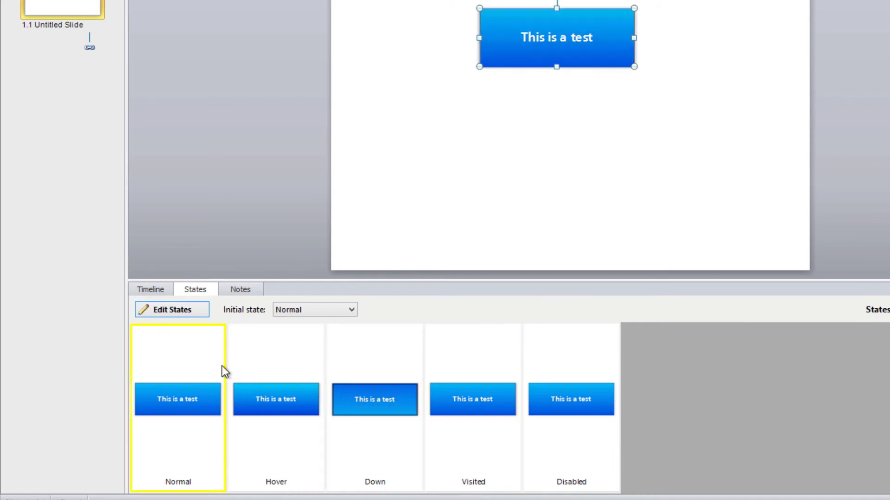
pyautogui.click(263, 366)
pyautogui.click(194, 368)
pyautogui.click(257, 367)
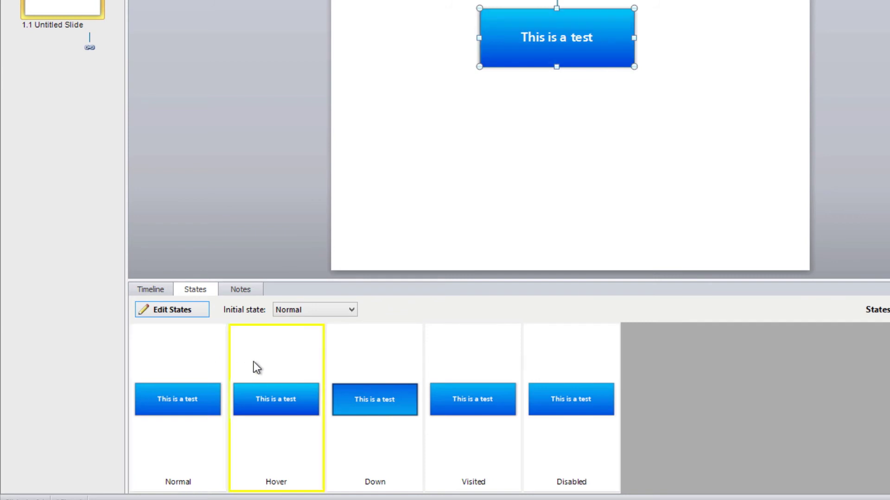
pyautogui.click(399, 360)
pyautogui.click(479, 361)
pyautogui.click(561, 362)
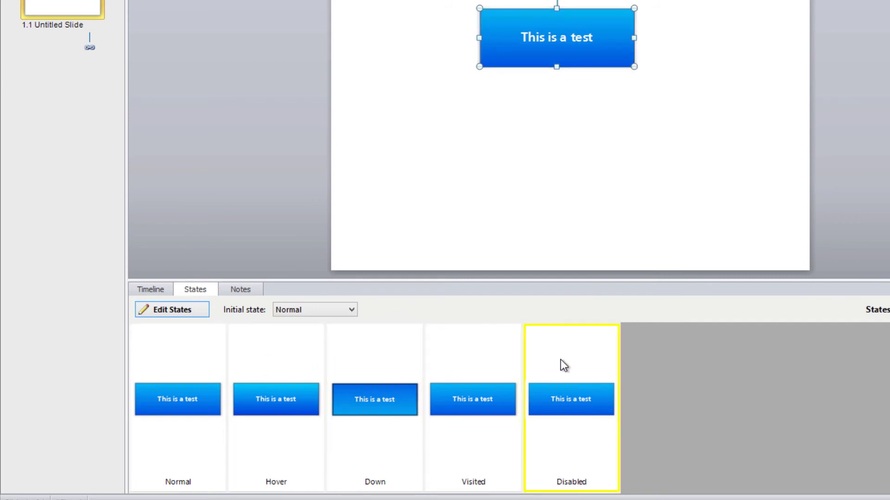
pyautogui.click(473, 362)
pyautogui.click(404, 370)
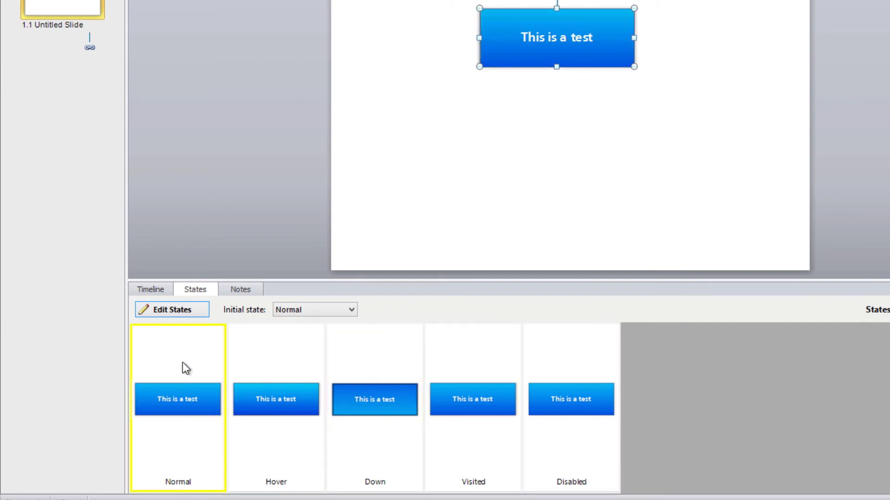
# - Return to the Timeline and select the button's 'This is a test' label text
pyautogui.click(151, 289)
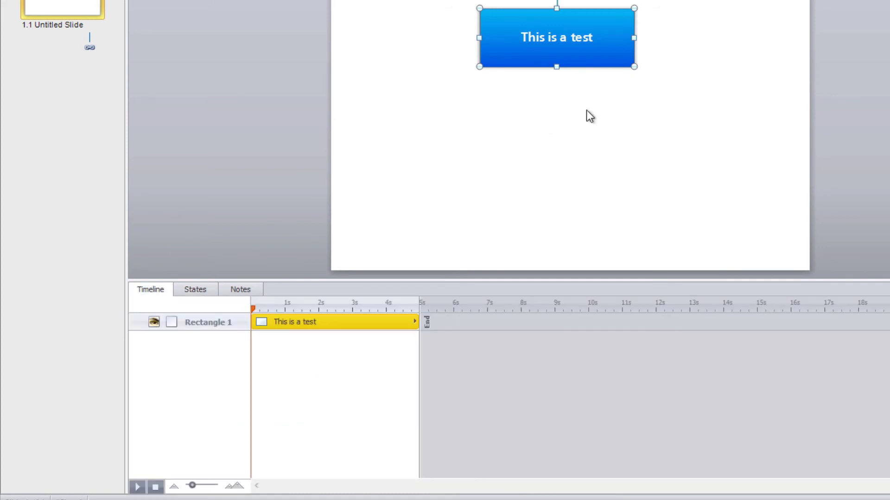
pyautogui.doubleClick(562, 38)
pyautogui.moveTo(596, 39); pyautogui.dragTo(513, 37)
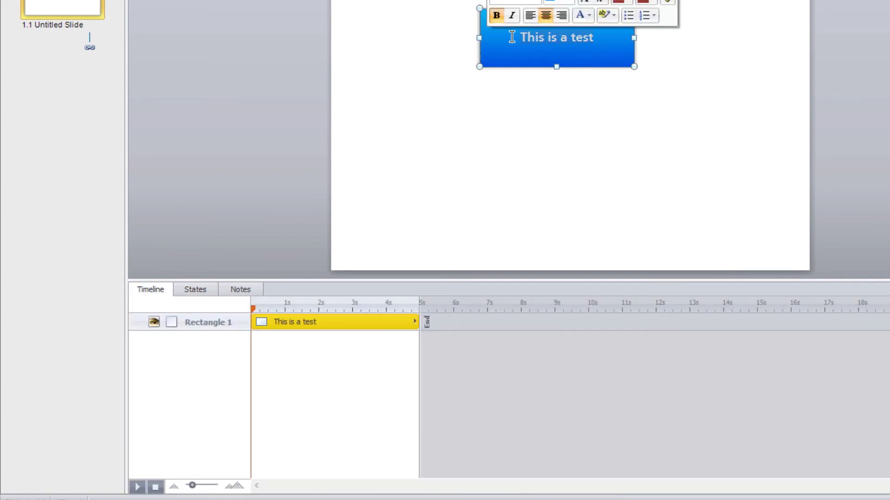
pyautogui.click(452, 50)
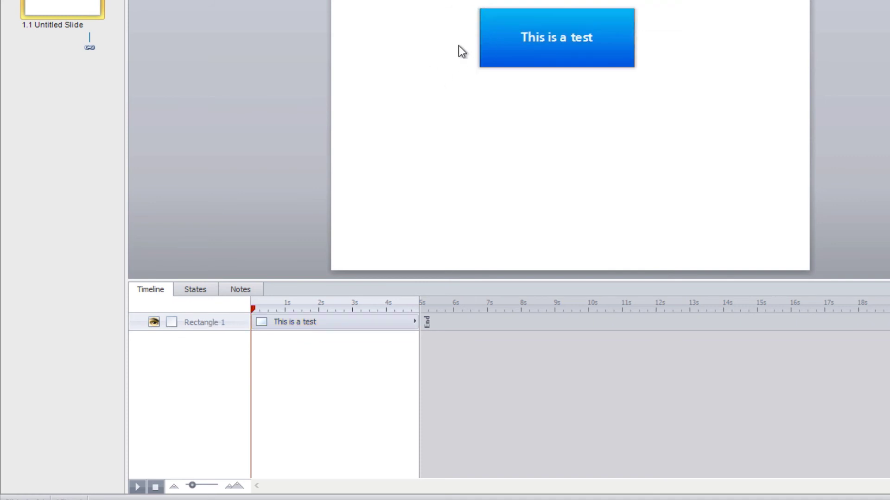
# - Move the button to the slide's top-left corner and place a duplicate lower right
pyautogui.click(502, 61)
pyautogui.moveTo(501, 63); pyautogui.dragTo(373, 0)
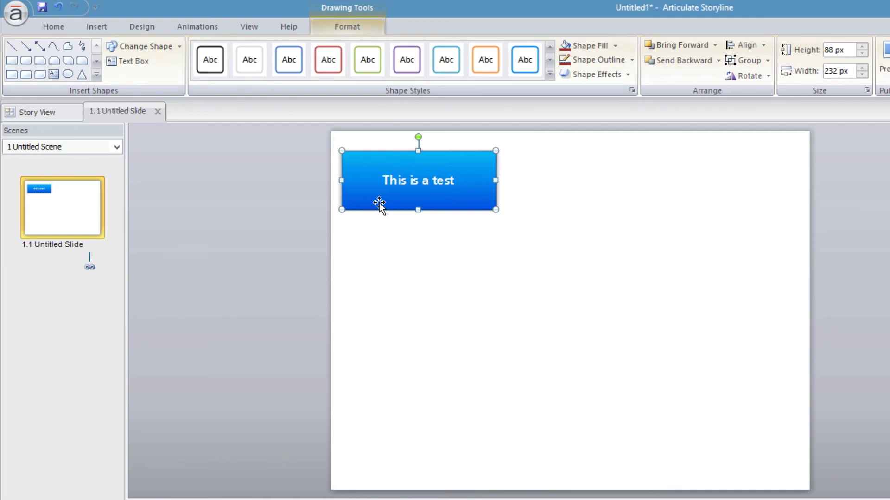
pyautogui.hotkey('ctrl', 'd')
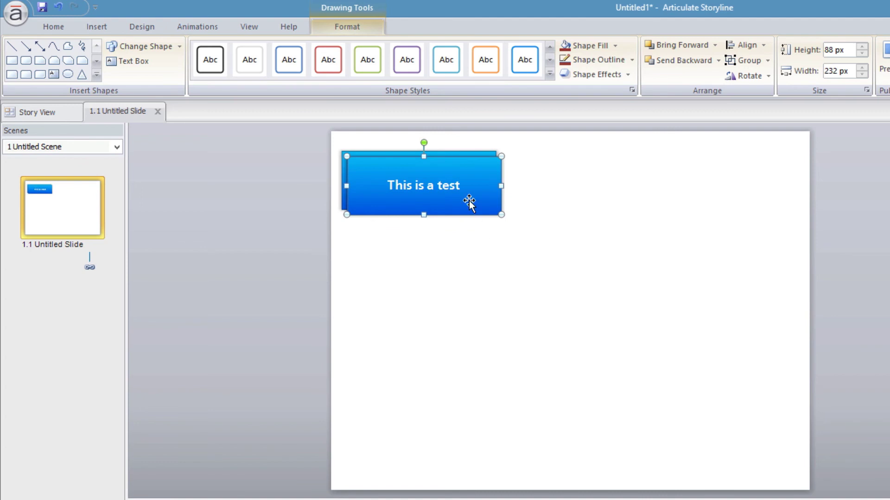
pyautogui.moveTo(468, 200); pyautogui.dragTo(645, 271)
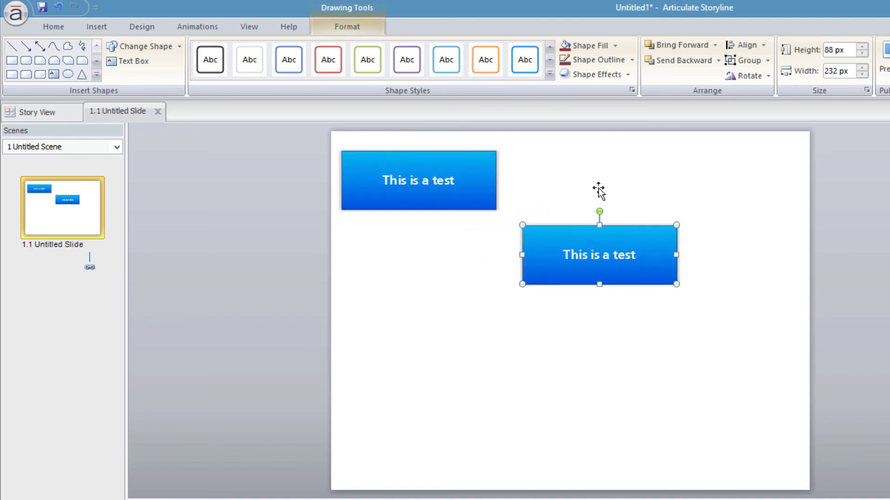
# - Fill the duplicate button pale blue-grey, then select the first blue button
pyautogui.click(615, 45)
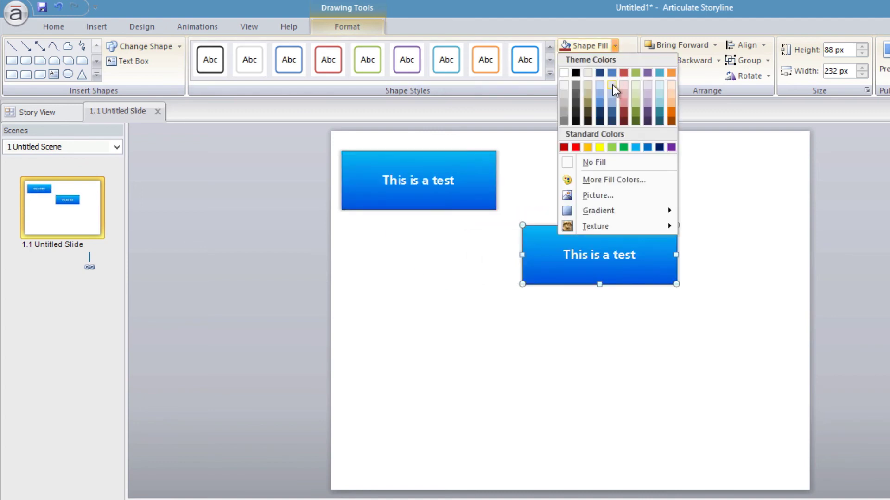
pyautogui.click(612, 84)
pyautogui.click(616, 157)
pyautogui.click(433, 210)
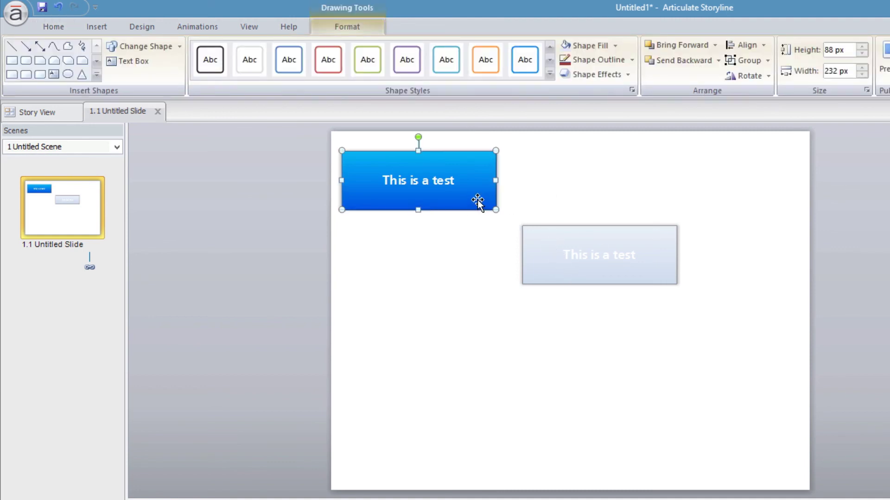
# - Format Paint the first button's blue gradient onto the pale copy, then select the top-left button
pyautogui.click(44, 28)
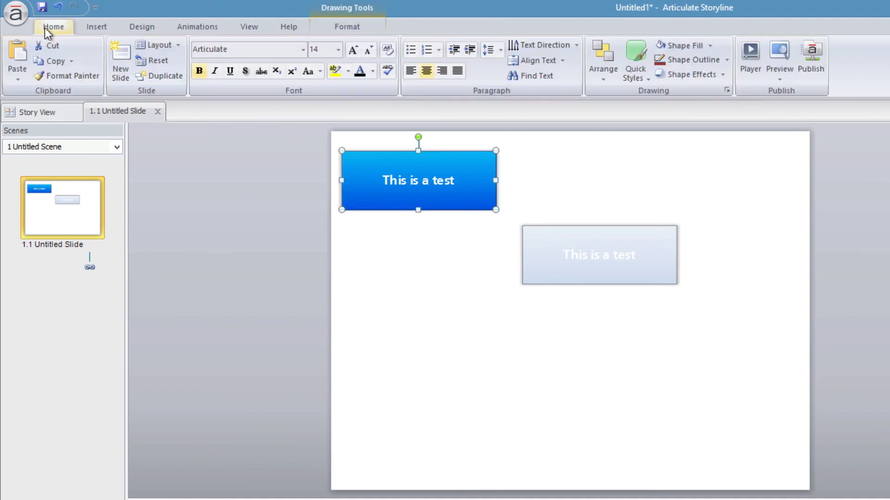
pyautogui.click(90, 78)
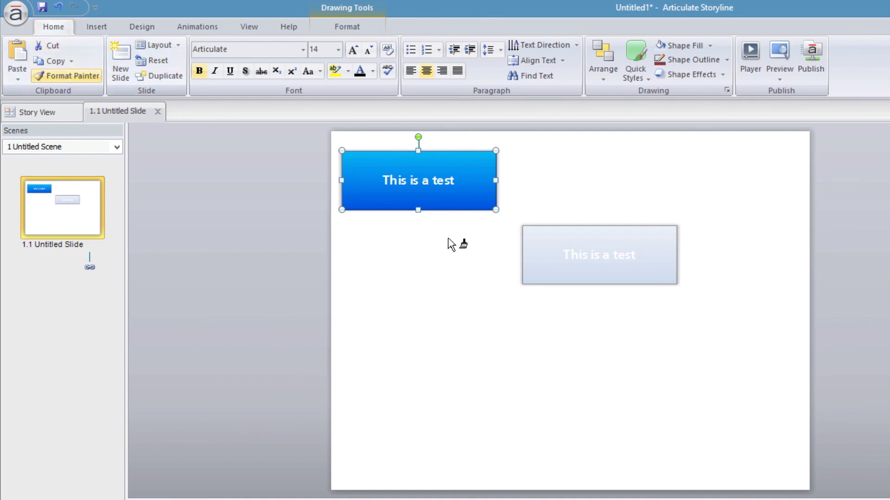
pyautogui.click(540, 265)
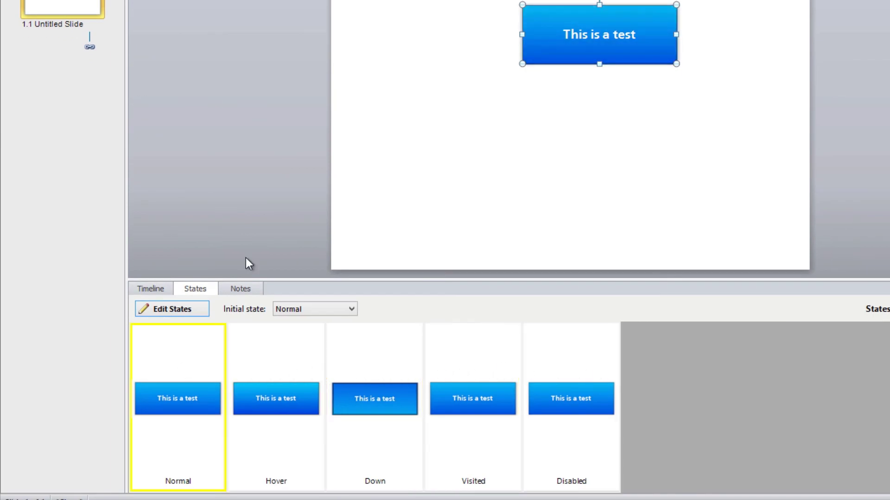
pyautogui.click(357, 89)
pyautogui.click(407, 1)
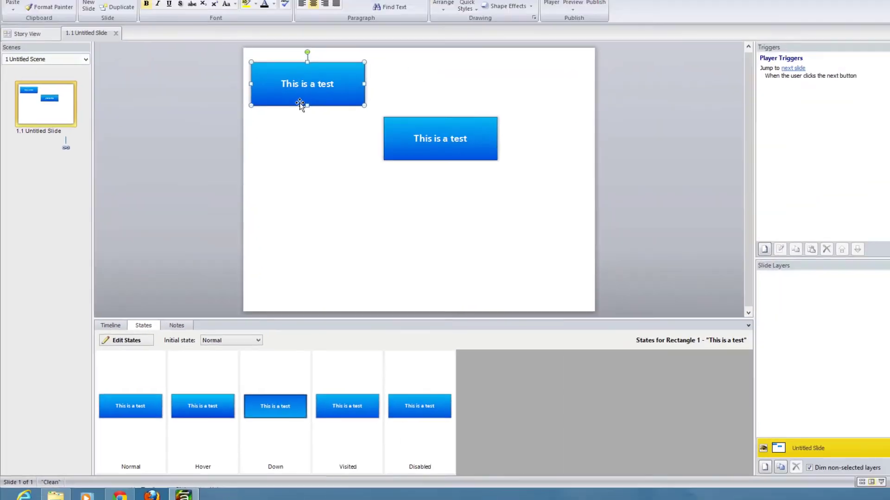